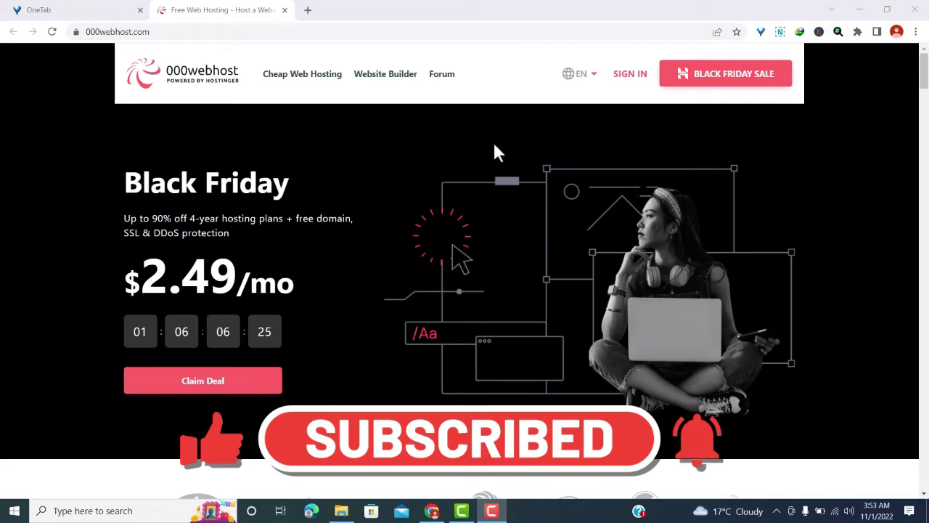
Step: Scroll the 000webhost homepage down to the 'It All Starts Here' pricing plans
{"action": "scroll", "coordinate": [477, 286], "scroll_direction": "down", "scroll_amount": 5}
{"action": "scroll", "coordinate": [290, 254], "scroll_direction": "down", "scroll_amount": 3}
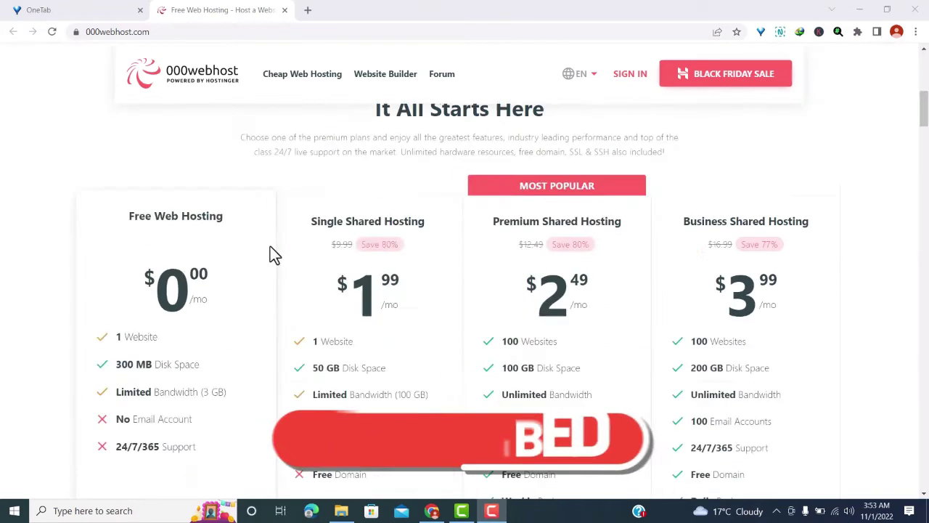
{"action": "scroll", "coordinate": [279, 249], "scroll_direction": "up", "scroll_amount": 2}
{"action": "scroll", "coordinate": [229, 222], "scroll_direction": "down", "scroll_amount": 3}
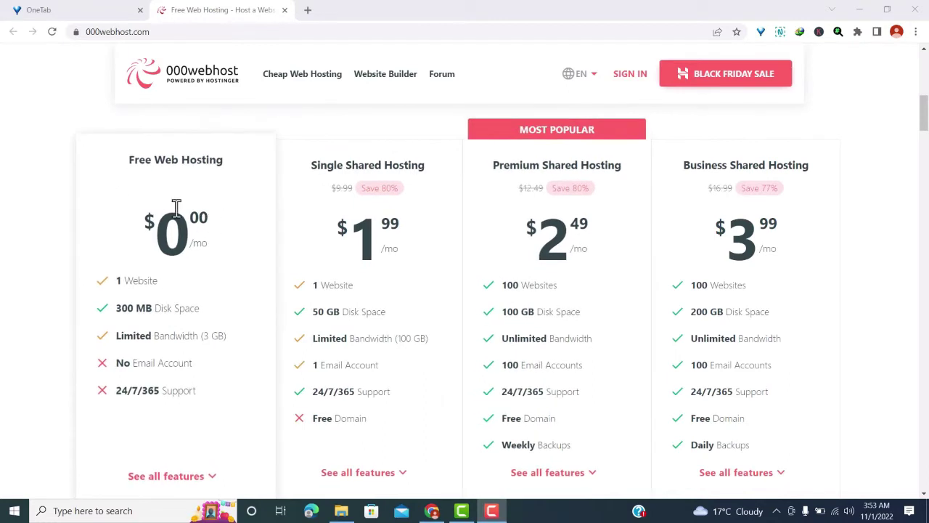
{"action": "scroll", "coordinate": [174, 212], "scroll_direction": "down", "scroll_amount": 1}
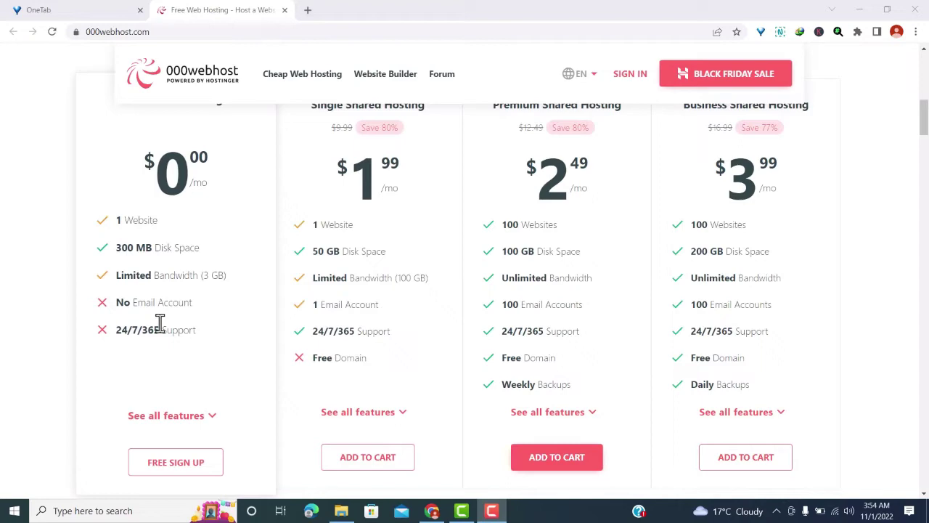
Step: Start the Free Web Hosting sign-up and look over the sign-up form
{"action": "scroll", "coordinate": [193, 243], "scroll_direction": "down", "scroll_amount": 3}
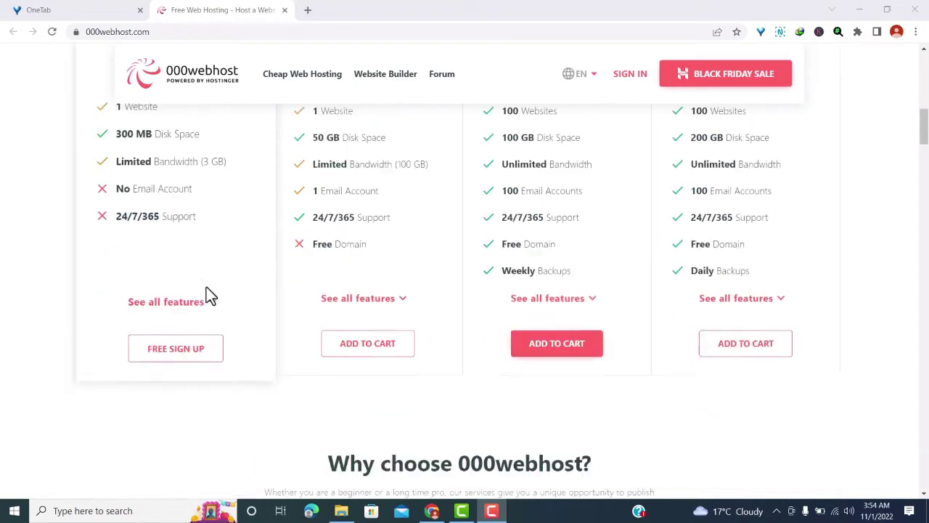
{"action": "left_click", "coordinate": [182, 288]}
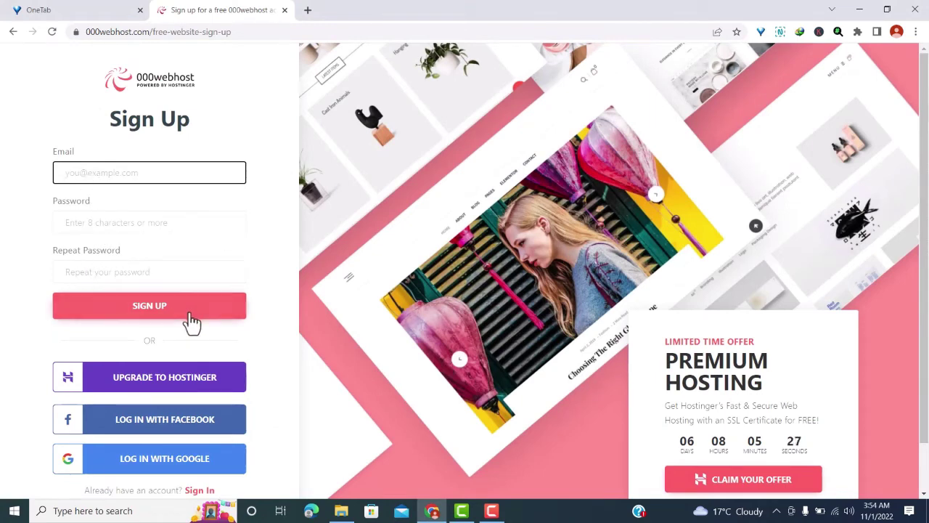
{"action": "scroll", "coordinate": [188, 279], "scroll_direction": "down", "scroll_amount": 1}
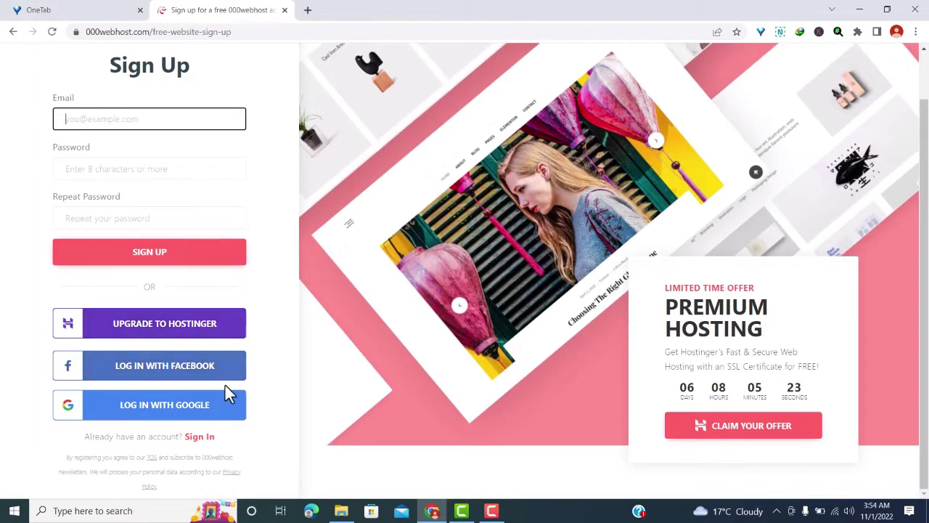
{"action": "scroll", "coordinate": [190, 287], "scroll_direction": "up", "scroll_amount": 1}
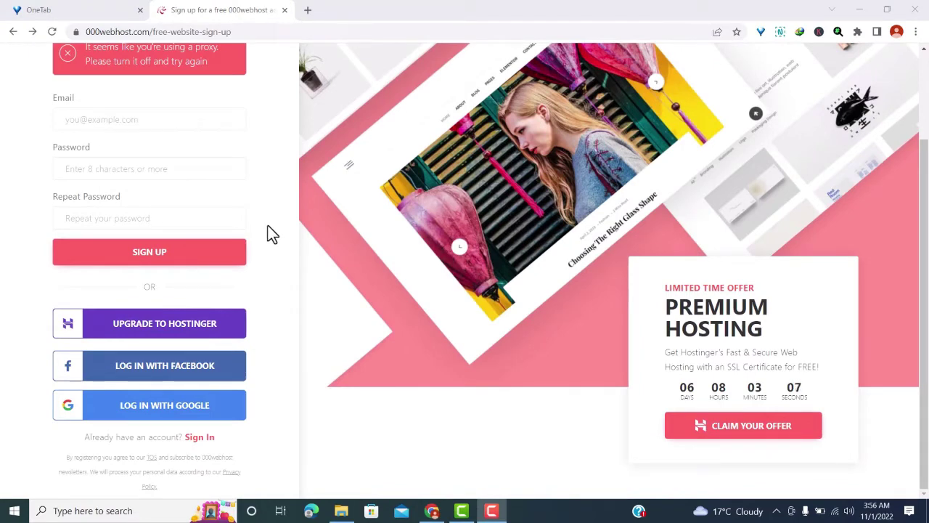
Step: Sign up with Google, choosing your Google account
{"action": "left_click", "coordinate": [188, 415]}
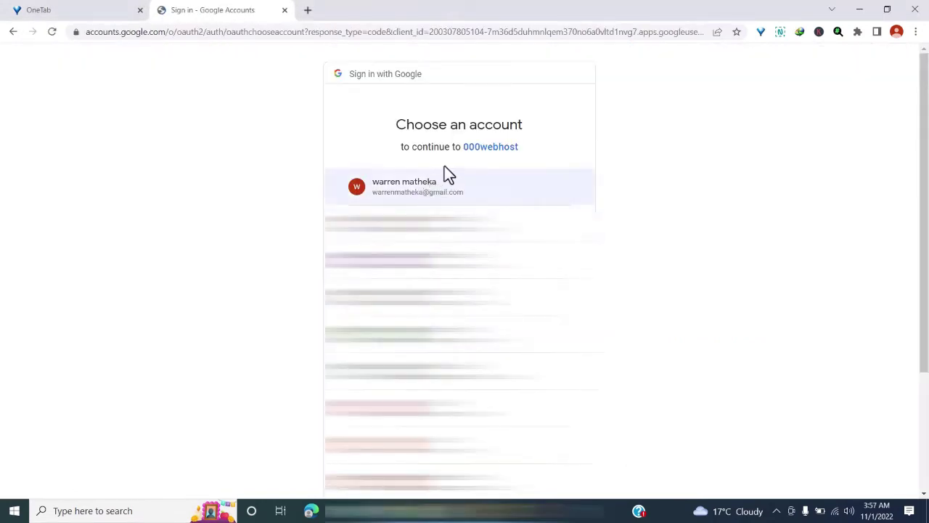
{"action": "left_click", "coordinate": [425, 187]}
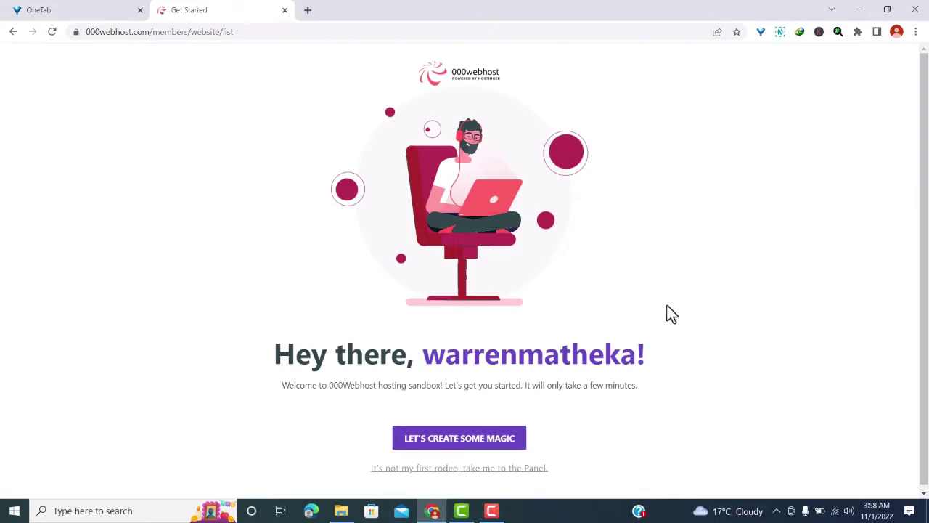
Step: Start a new website, pick its purpose, and choose Other as the writing topic
{"action": "left_click", "coordinate": [453, 443]}
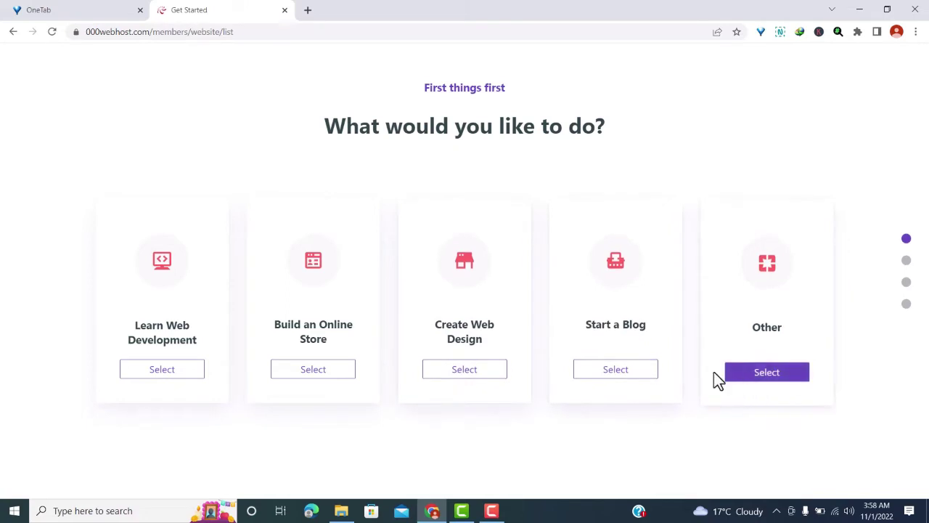
{"action": "left_click", "coordinate": [616, 372]}
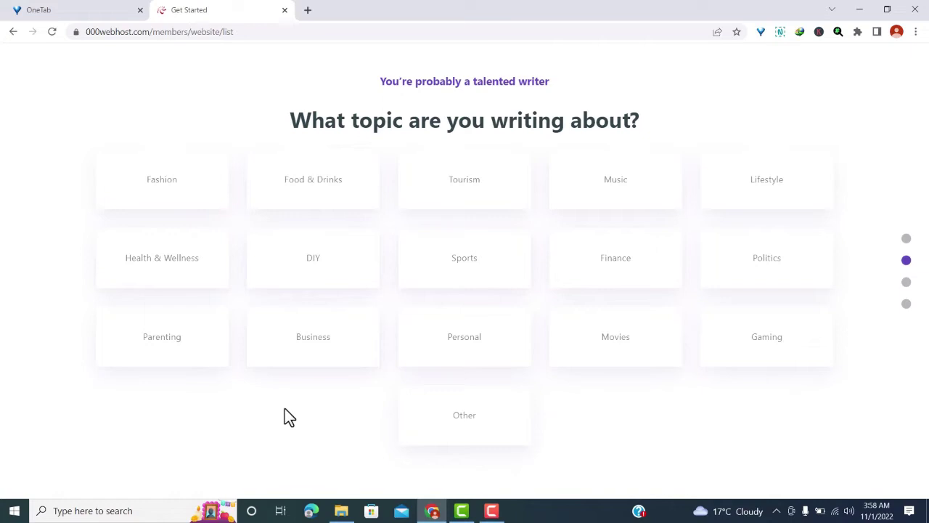
{"action": "left_click", "coordinate": [475, 431]}
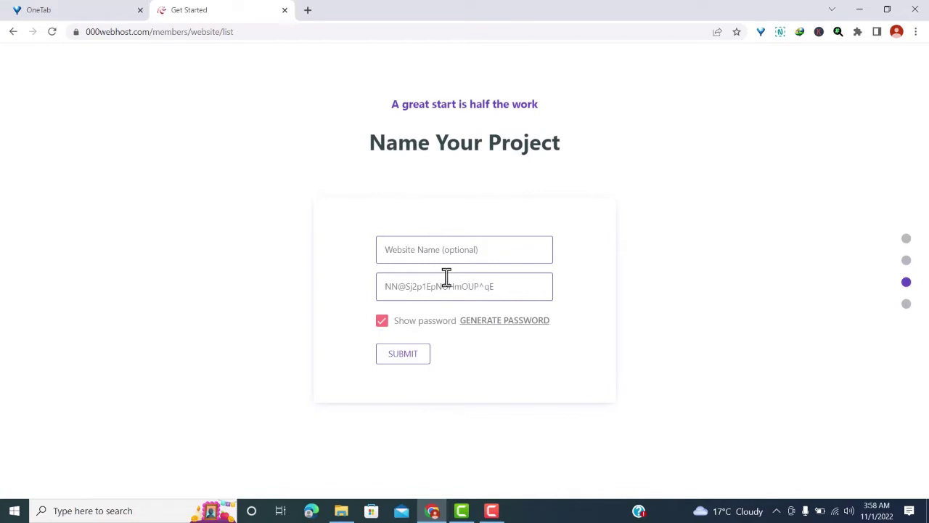
{"action": "left_click", "coordinate": [408, 251]}
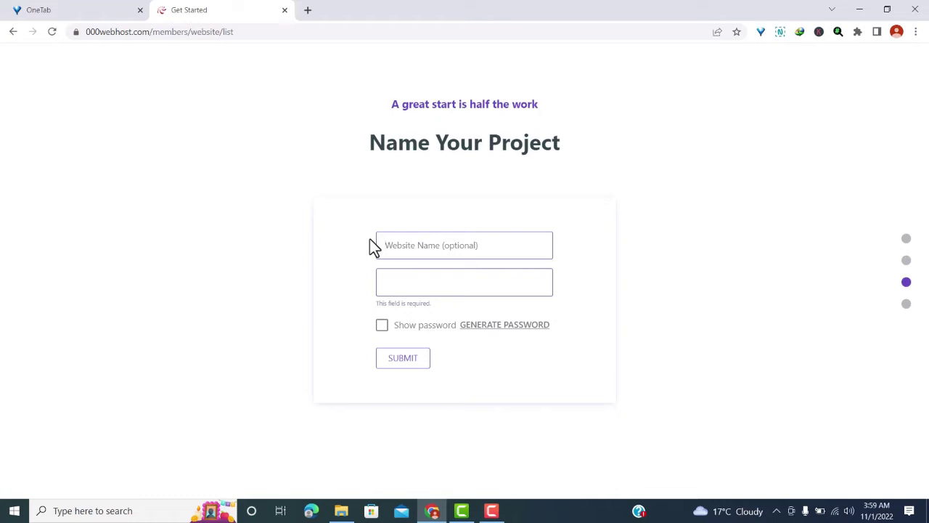
{"action": "type", "text": "EMTUTO"}
{"action": "type", "text": "RIALS"}
{"action": "left_click", "coordinate": [411, 287]}
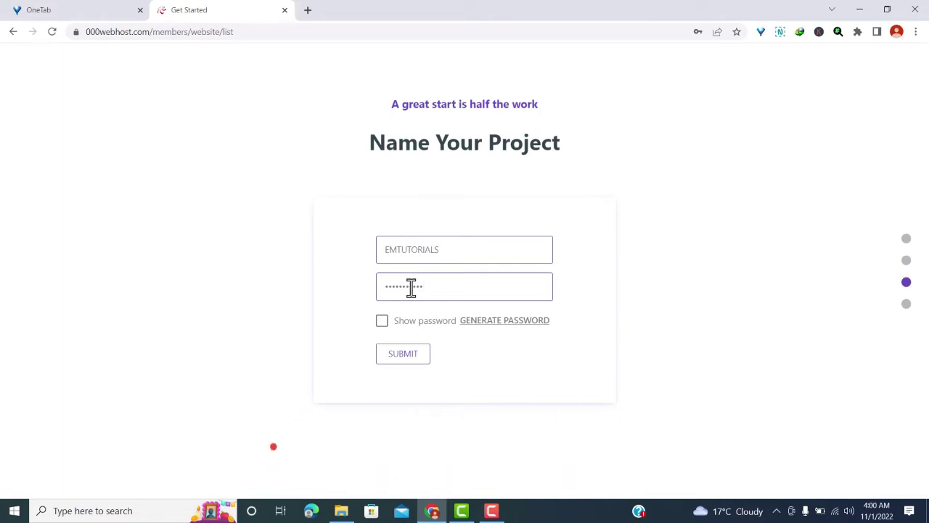
{"action": "left_click", "coordinate": [395, 362]}
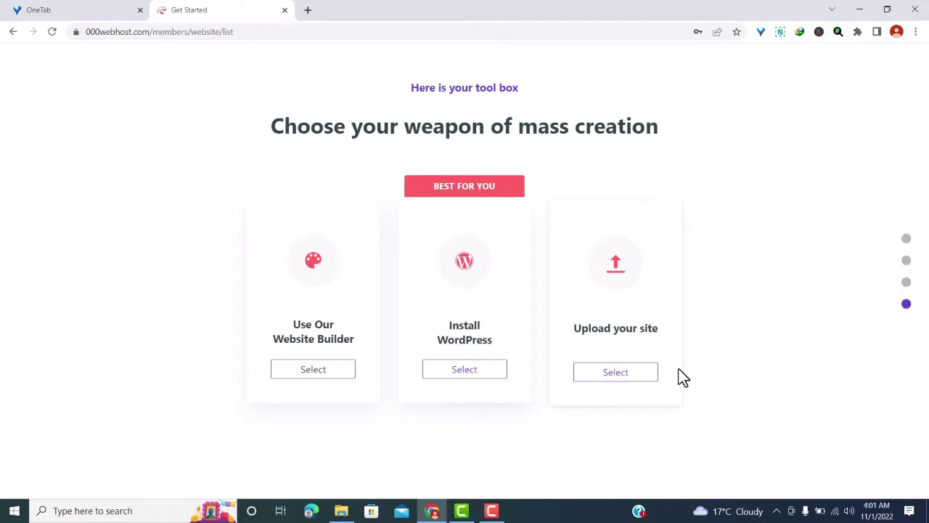
Step: Install WordPress on the site after clearing the prefilled admin username
{"action": "left_click", "coordinate": [473, 381]}
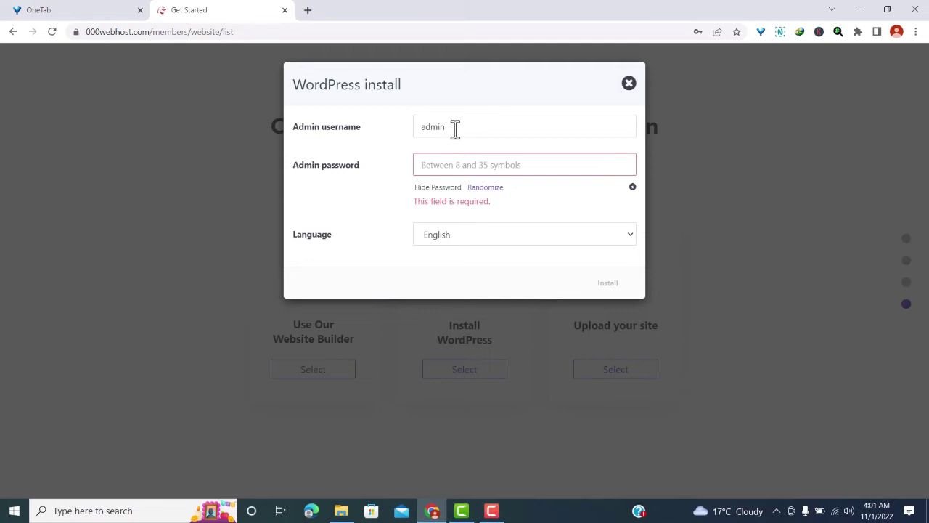
{"action": "key", "text": "ctrl+a"}
{"action": "key", "text": "BackSpace"}
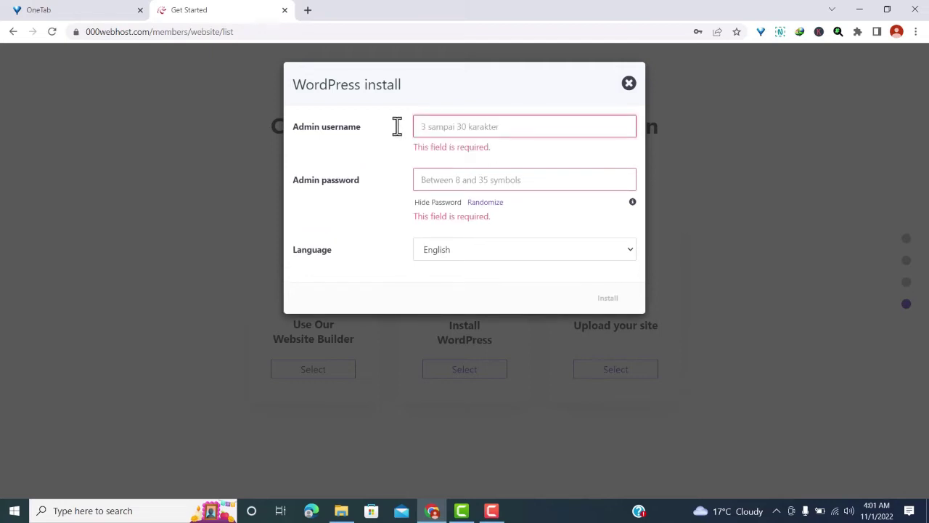
{"action": "left_click", "coordinate": [606, 270]}
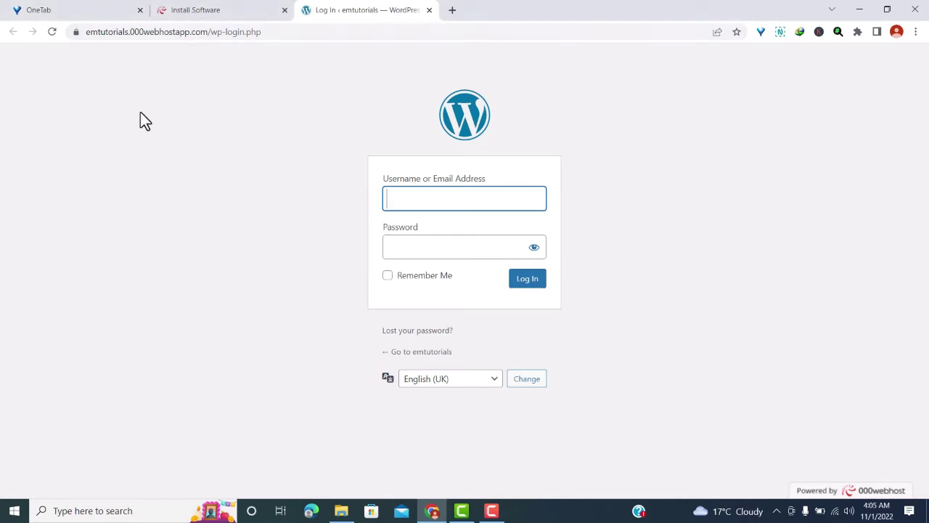
Step: Copy the site's base address emtutorials.000webhostapp.com from the address bar
{"action": "left_click", "coordinate": [199, 32]}
{"action": "left_click_drag", "start_coordinate": [199, 32], "coordinate": [81, 32]}
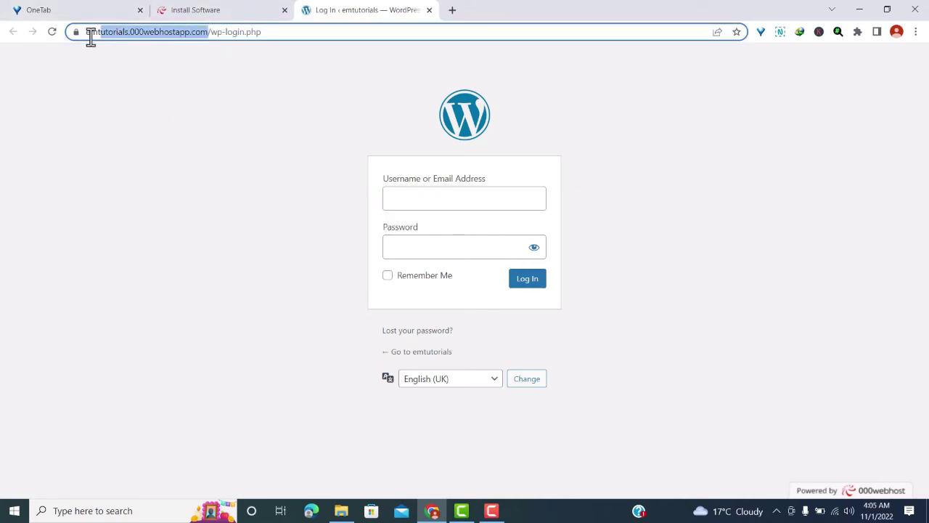
{"action": "right_click", "coordinate": [147, 34]}
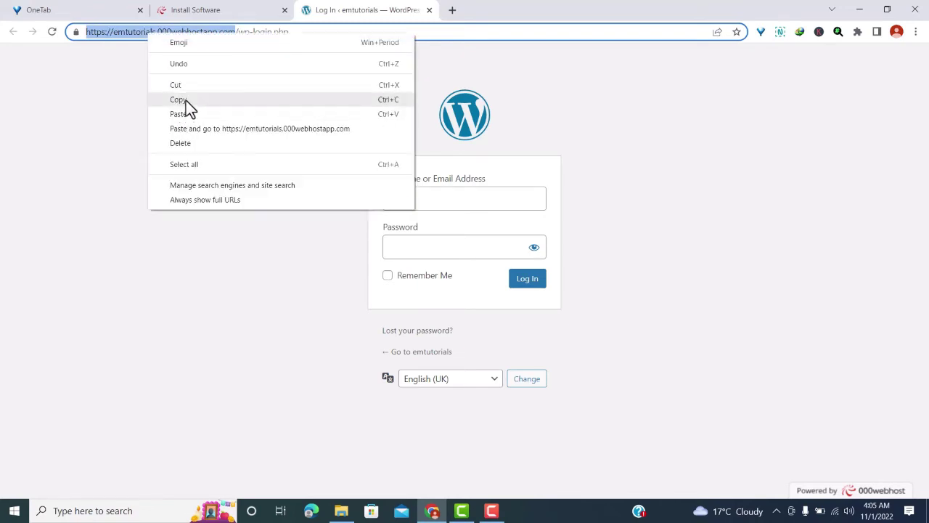
{"action": "left_click", "coordinate": [186, 100]}
Step: Load emtutorials.000webhostapp.com in a new tab and browse its default blog
{"action": "left_click", "coordinate": [451, 11]}
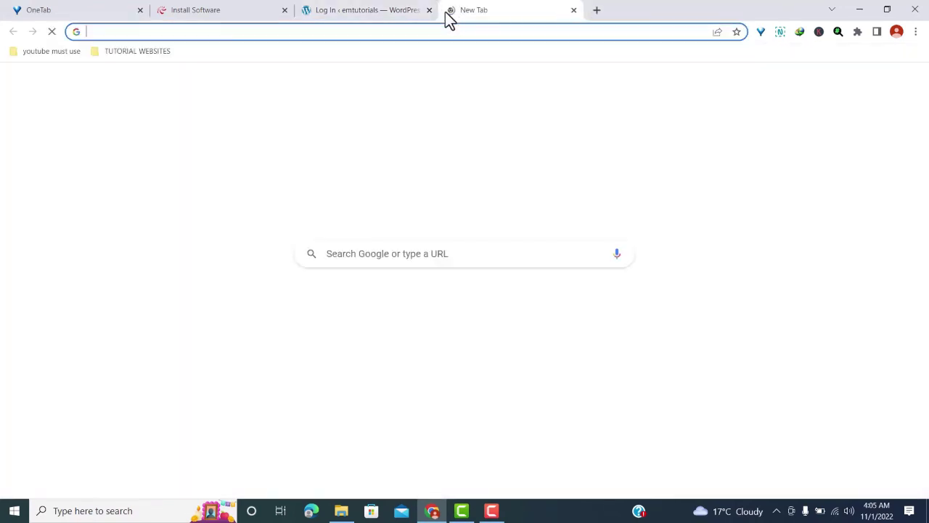
{"action": "key", "text": "ctrl+v"}
{"action": "key", "text": "Return"}
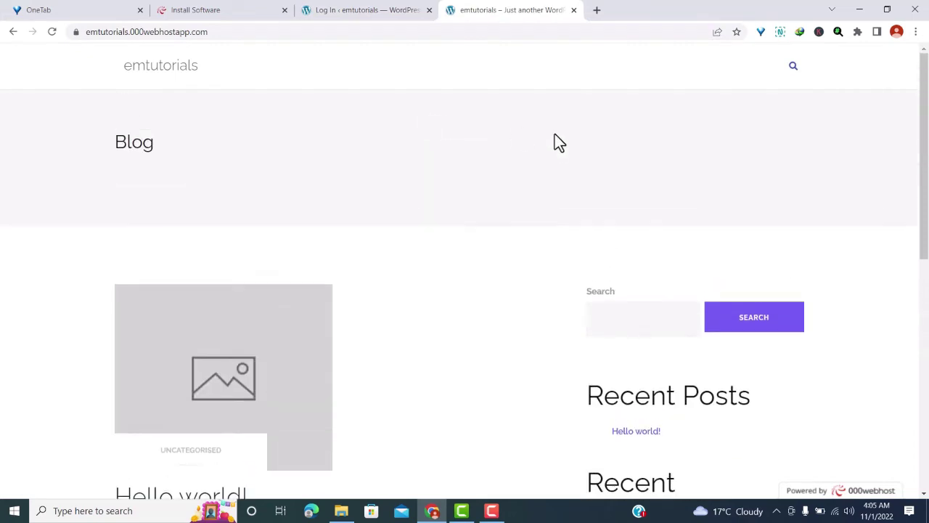
{"action": "scroll", "coordinate": [554, 146], "scroll_direction": "down", "scroll_amount": 1}
{"action": "scroll", "coordinate": [555, 175], "scroll_direction": "down", "scroll_amount": 3}
{"action": "scroll", "coordinate": [555, 174], "scroll_direction": "down", "scroll_amount": 3}
{"action": "scroll", "coordinate": [523, 145], "scroll_direction": "up", "scroll_amount": 7}
Step: Log in to WordPress as emtutorials with Remember Me ticked
{"action": "left_click", "coordinate": [355, 13]}
{"action": "left_click", "coordinate": [425, 199]}
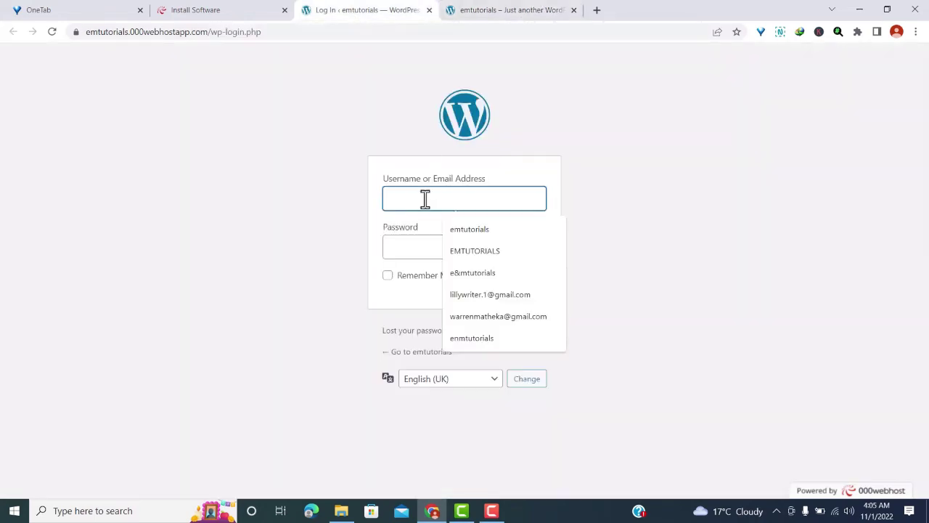
{"action": "left_click", "coordinate": [481, 228]}
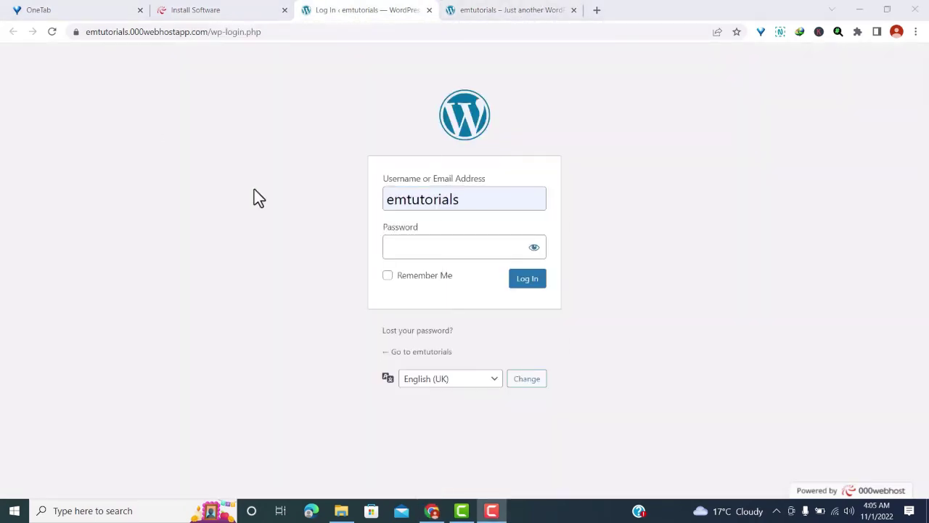
{"action": "left_click", "coordinate": [390, 244]}
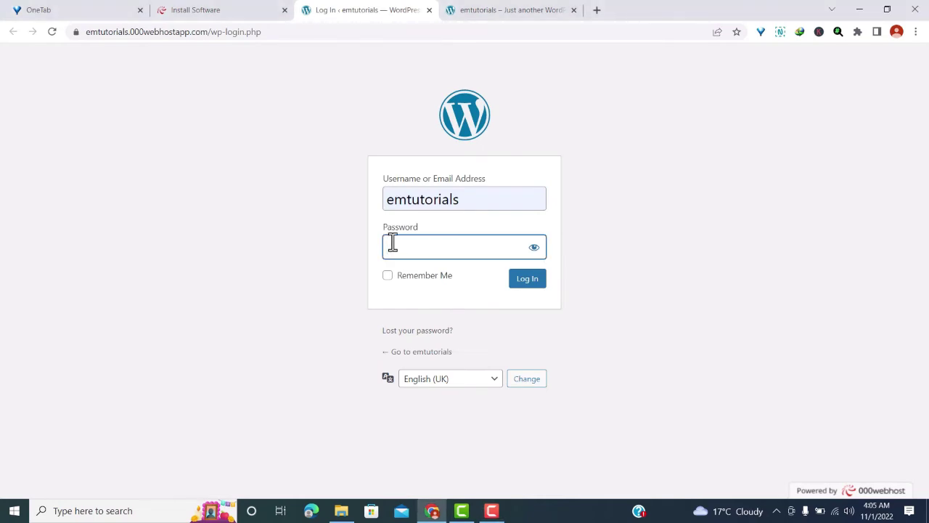
{"action": "key", "text": "ctrl+v"}
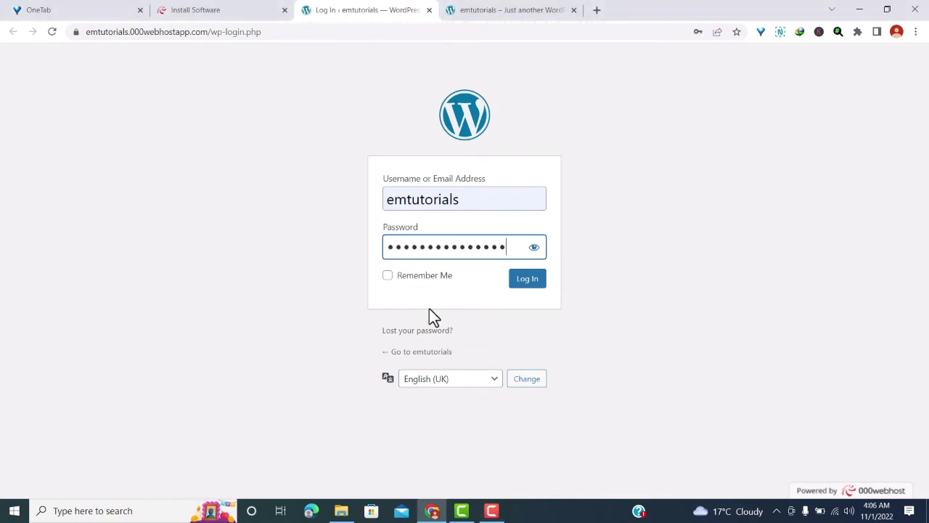
{"action": "left_click", "coordinate": [388, 276]}
{"action": "left_click", "coordinate": [529, 280]}
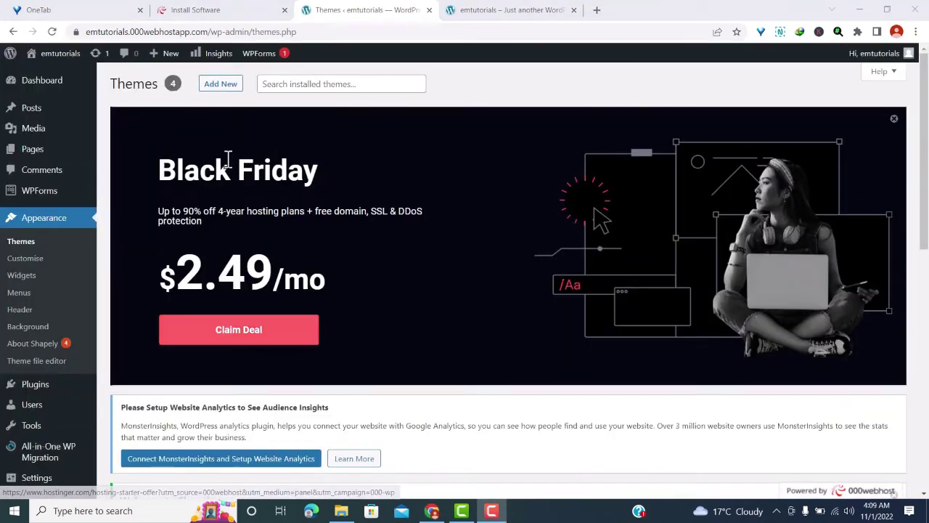
Step: Open Add New themes and scroll the Popular grid down to Hello Elementor
{"action": "left_click", "coordinate": [218, 86]}
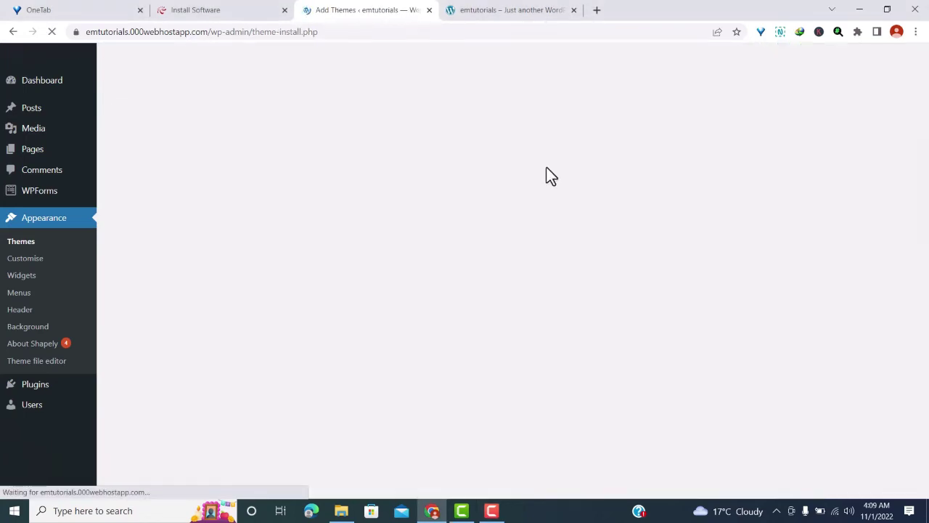
{"action": "scroll", "coordinate": [577, 225], "scroll_direction": "down", "scroll_amount": 2}
{"action": "scroll", "coordinate": [581, 230], "scroll_direction": "down", "scroll_amount": 2}
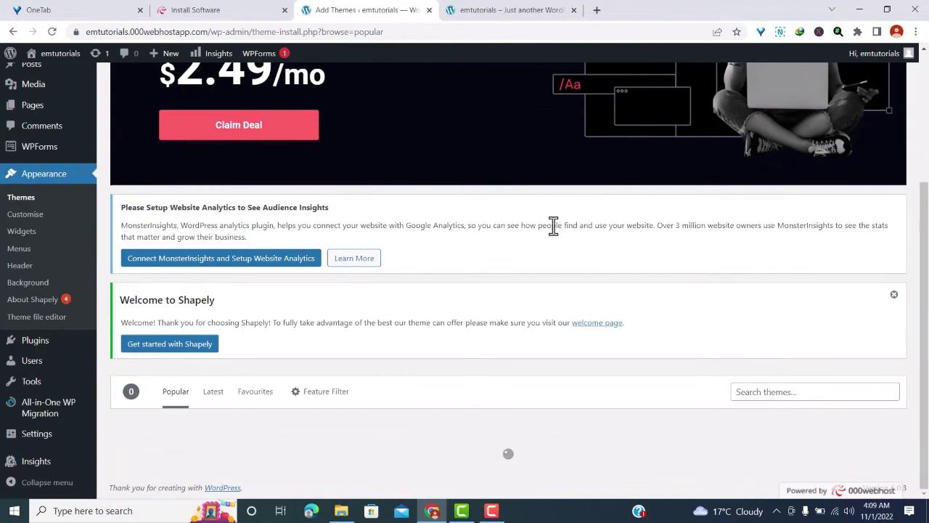
{"action": "scroll", "coordinate": [514, 254], "scroll_direction": "down", "scroll_amount": 1}
{"action": "scroll", "coordinate": [508, 250], "scroll_direction": "down", "scroll_amount": 2}
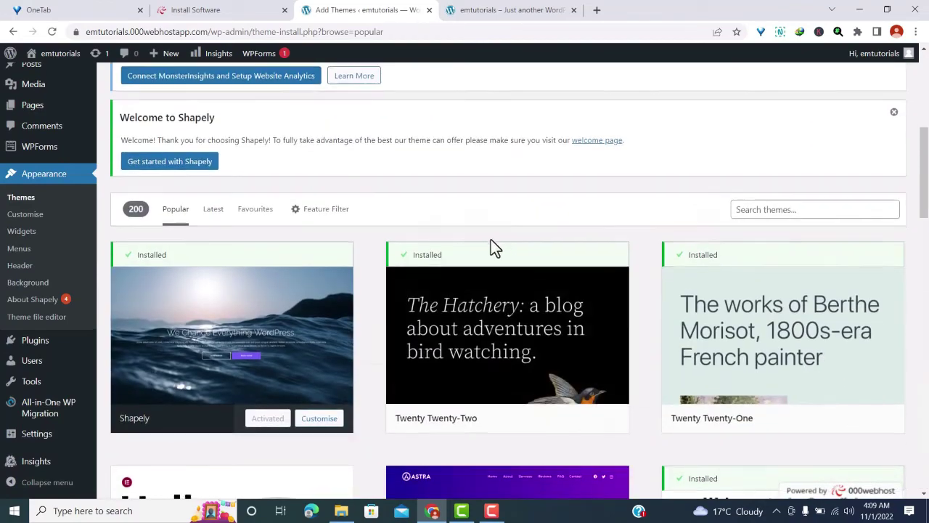
{"action": "scroll", "coordinate": [492, 247], "scroll_direction": "down", "scroll_amount": 3}
{"action": "scroll", "coordinate": [491, 249], "scroll_direction": "down", "scroll_amount": 3}
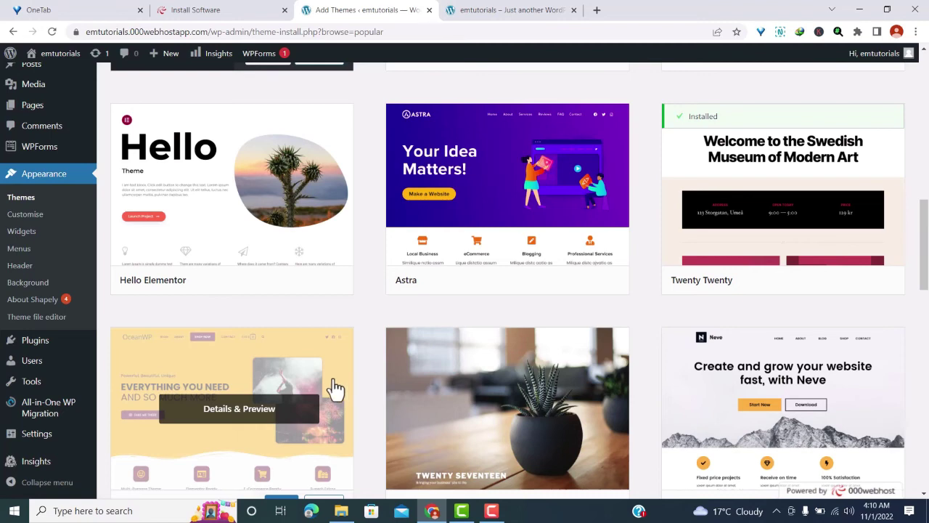
{"action": "mouse_move", "coordinate": [232, 196]}
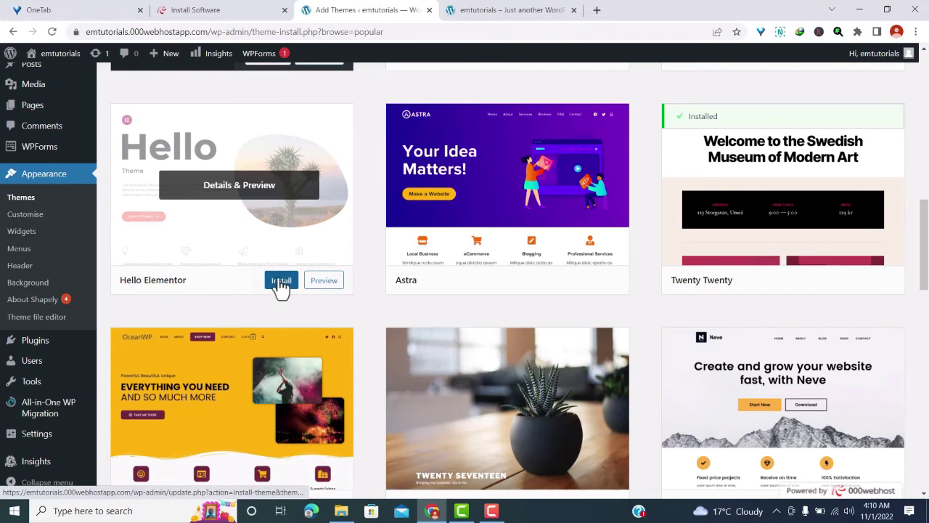
Step: Install and activate the Hello Elementor theme, then check it on the Themes page
{"action": "left_click", "coordinate": [280, 286]}
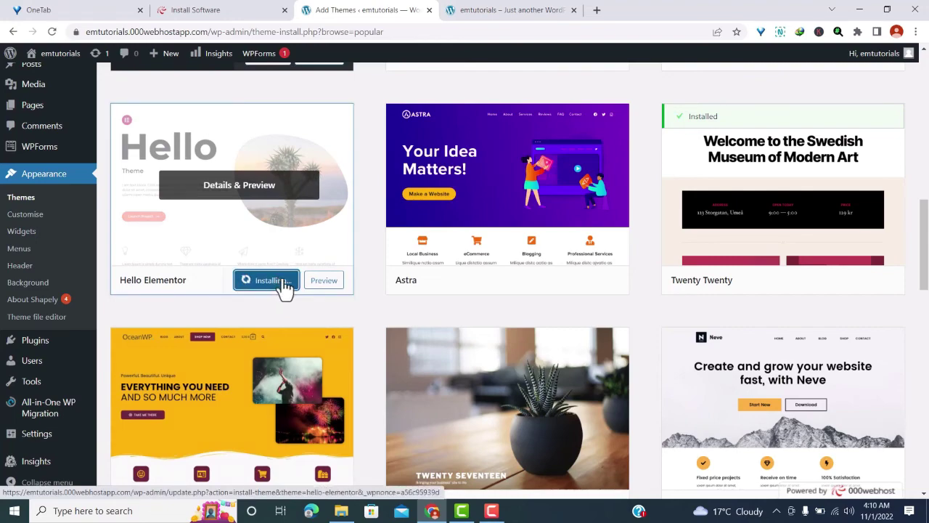
{"action": "scroll", "coordinate": [481, 258], "scroll_direction": "up", "scroll_amount": 1}
{"action": "scroll", "coordinate": [481, 257], "scroll_direction": "down", "scroll_amount": 1}
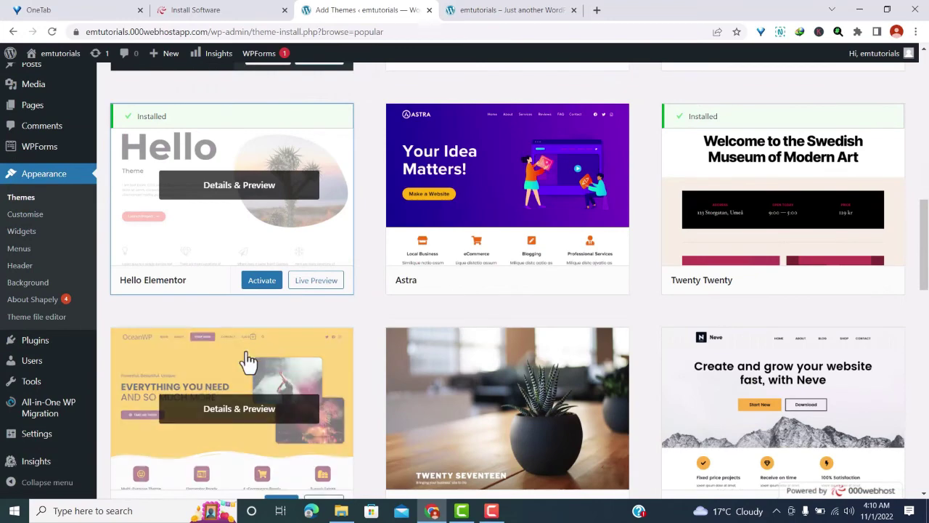
{"action": "left_click", "coordinate": [255, 286]}
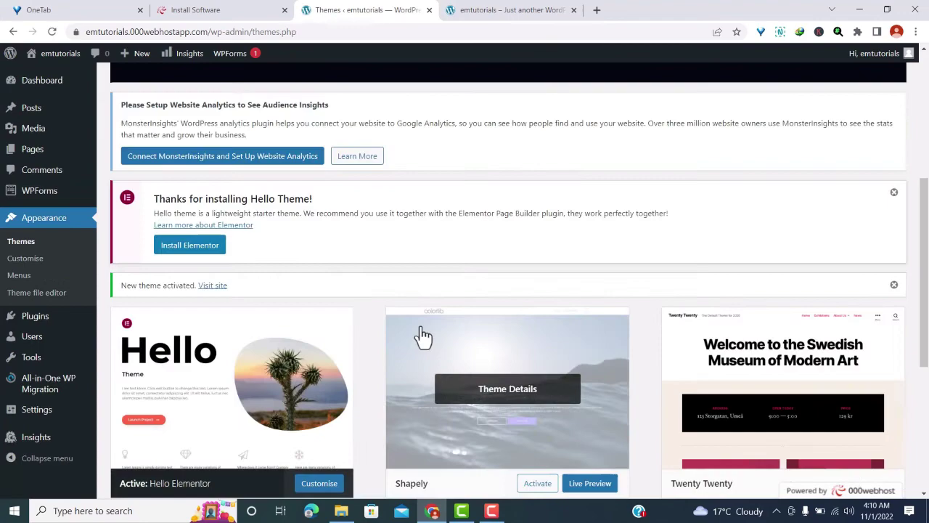
{"action": "scroll", "coordinate": [423, 336], "scroll_direction": "down", "scroll_amount": 4}
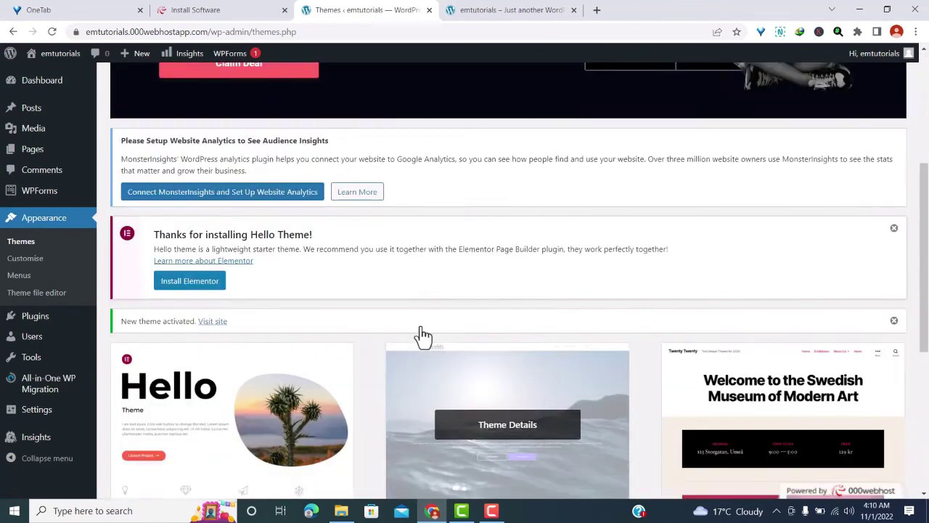
{"action": "scroll", "coordinate": [422, 336], "scroll_direction": "down", "scroll_amount": 3}
{"action": "scroll", "coordinate": [421, 336], "scroll_direction": "down", "scroll_amount": 2}
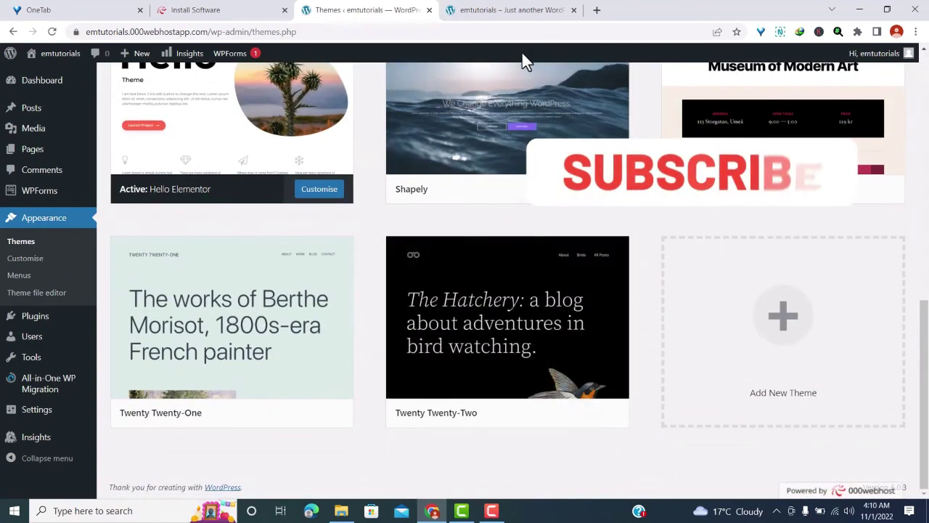
Step: Reload the live emtutorials site in its tab to see the Hello Elementor layout
{"action": "left_click", "coordinate": [496, 13]}
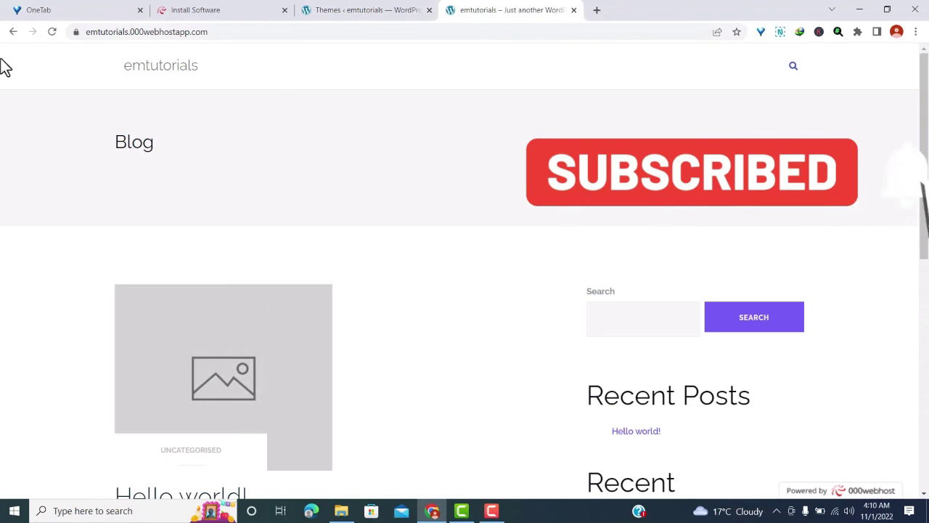
{"action": "left_click", "coordinate": [48, 33]}
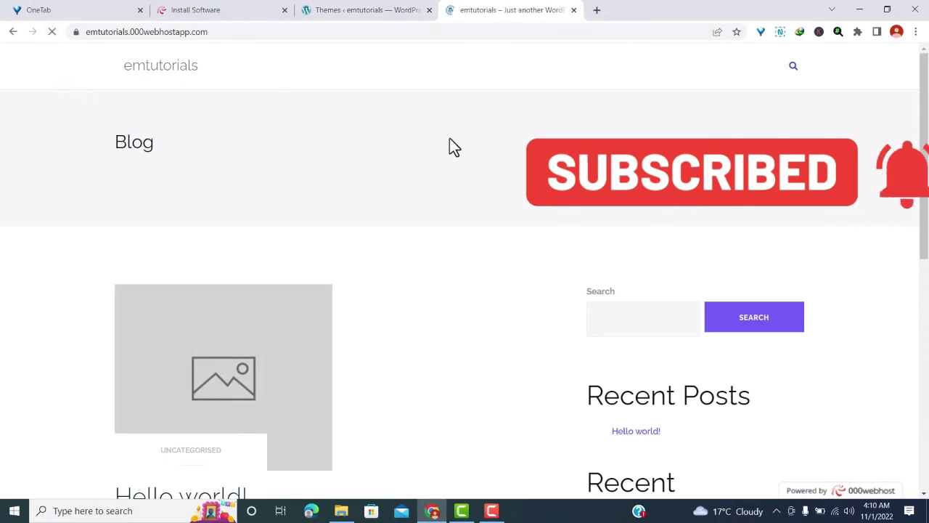